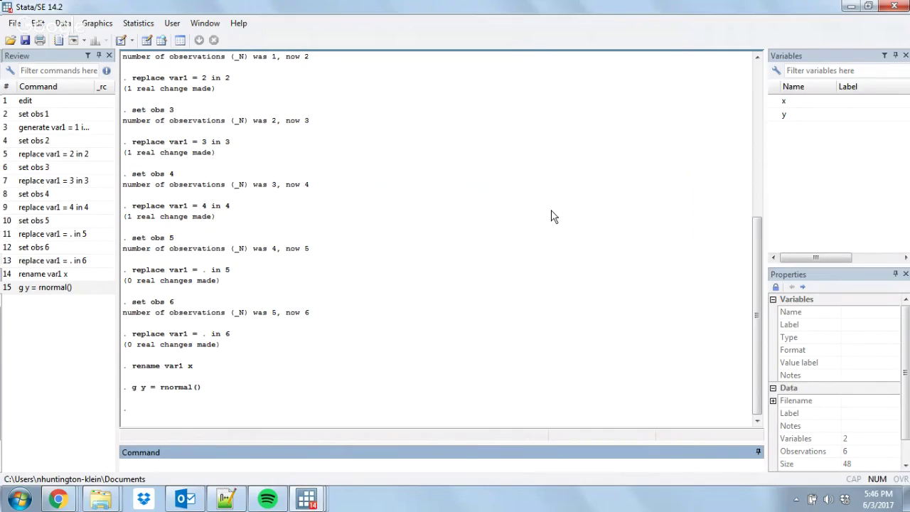
# Open the dataset in the Data Editor and examine the x and y values, including the rows where x is missing
pyautogui.write('edit')
pyautogui.press('Return')
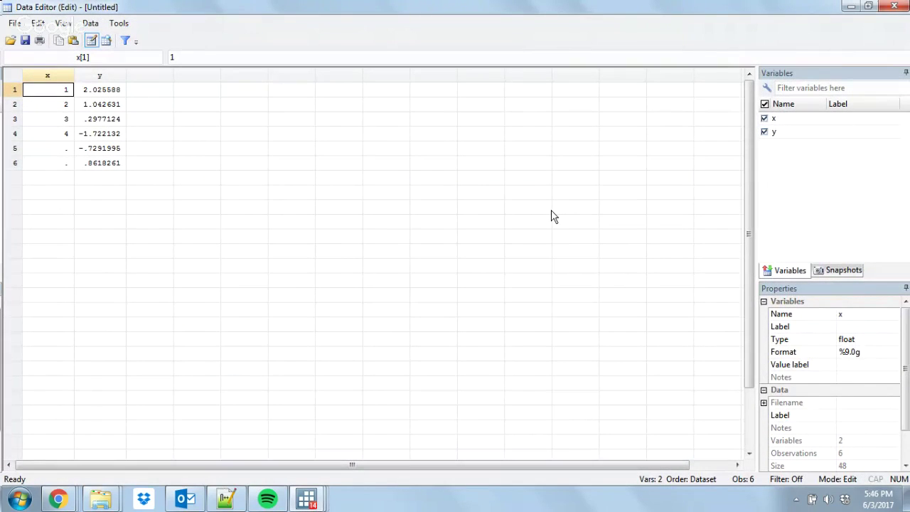
pyautogui.press('Down')
pyautogui.press('Down')
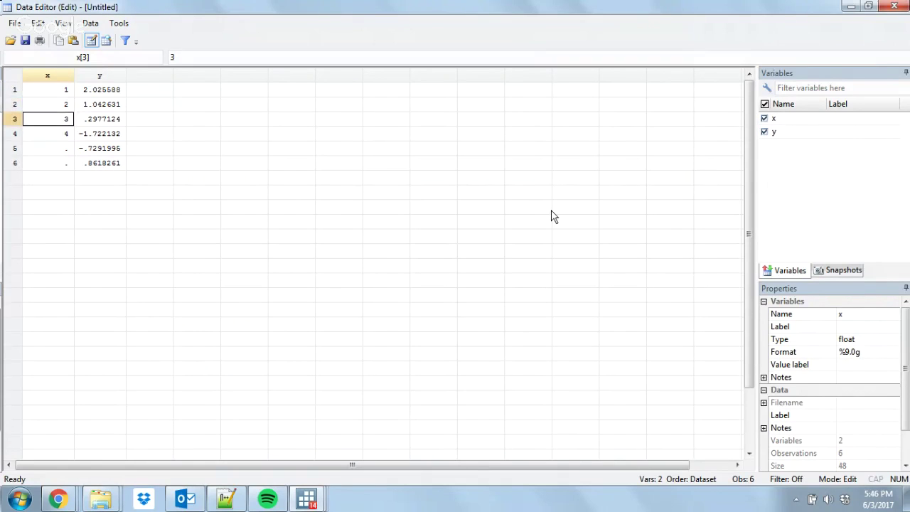
pyautogui.press('Up')
pyautogui.press('Up')
pyautogui.press('Down')
pyautogui.press('Down')
pyautogui.press('Down')
pyautogui.press('Down')
pyautogui.press('Right')
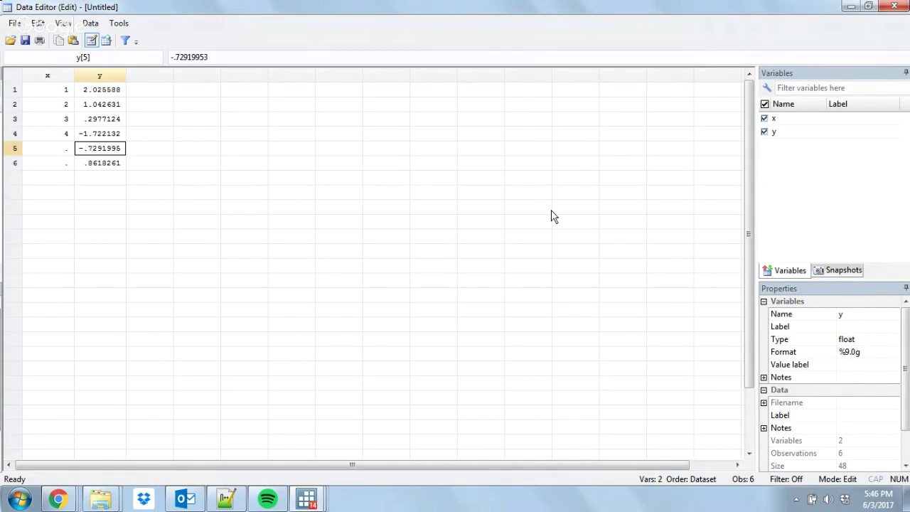
pyautogui.press('Up')
pyautogui.press('Up')
pyautogui.press('Up')
pyautogui.press('Up')
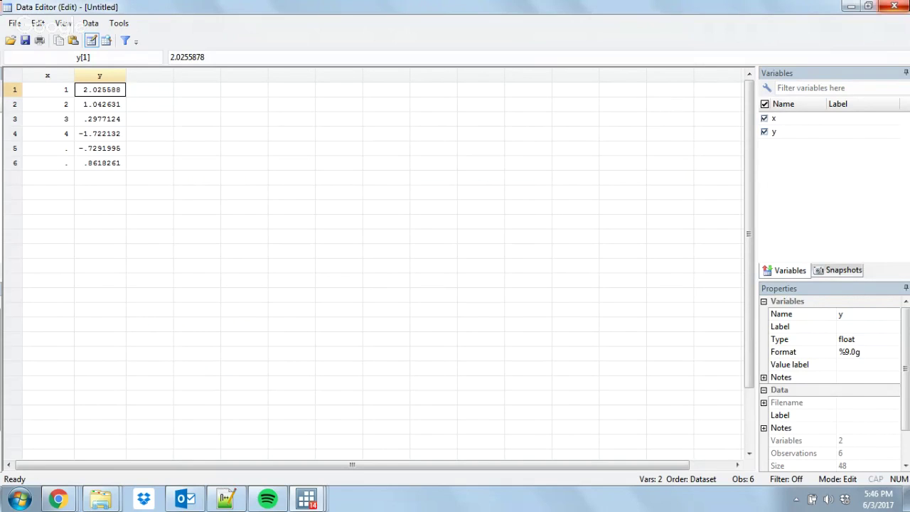
pyautogui.click(893, 6)
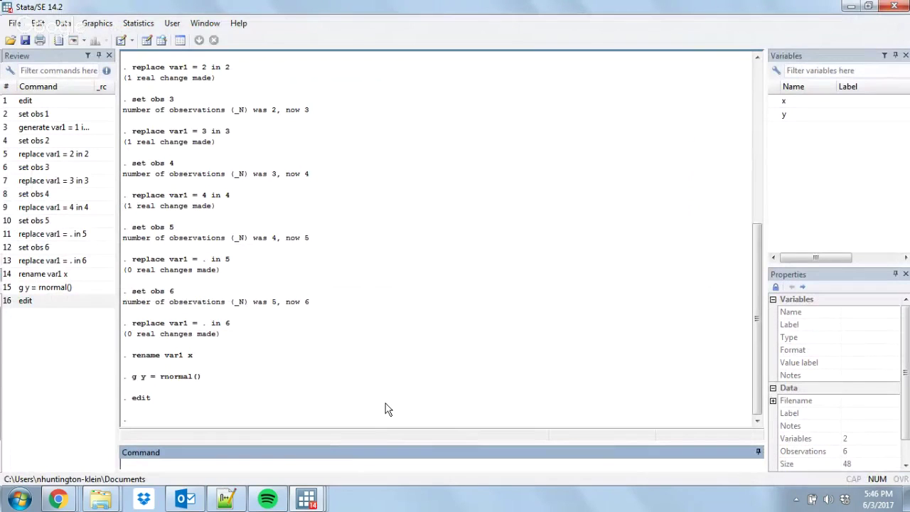
# Regress y on x and check the number of observations used against the dataset
pyautogui.write('reg y x')
pyautogui.press('Return')
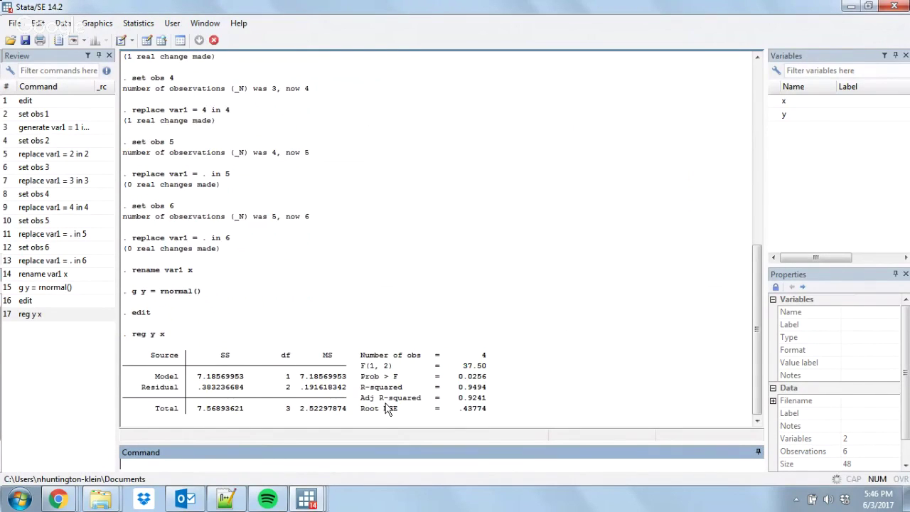
pyautogui.doubleClick(482, 269)
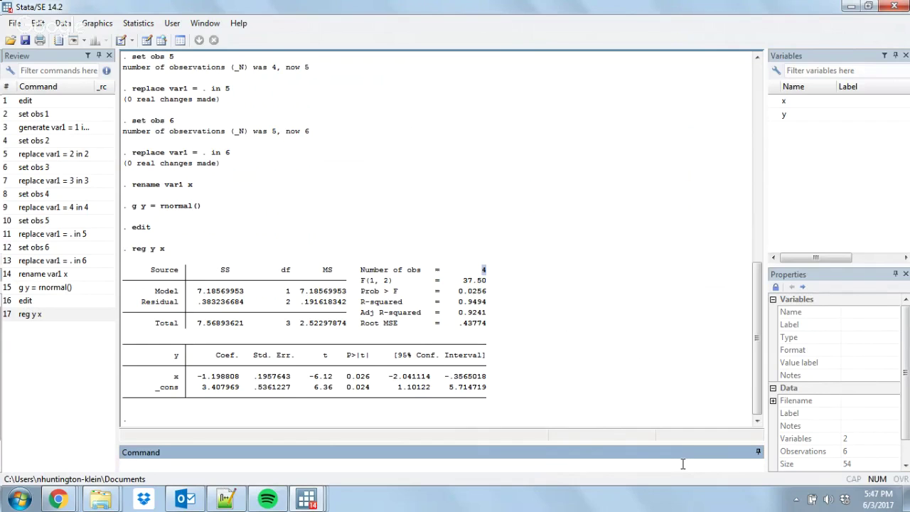
pyautogui.write('edit')
pyautogui.press('Return')
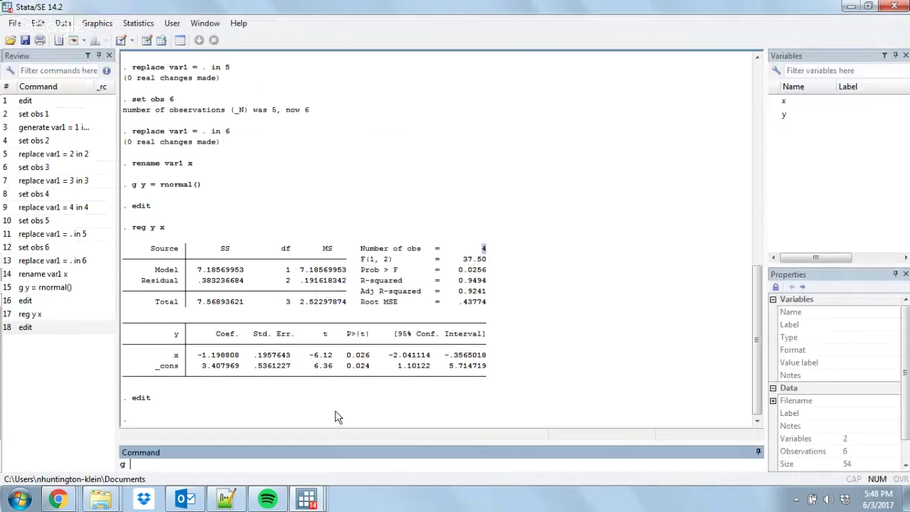
# Generate a variable z defined as (x>2)
pyautogui.write('x =')
pyautogui.press('BackSpace')
pyautogui.press('BackSpace')
pyautogui.press('BackSpace')
pyautogui.press('BackSpace')
pyautogui.write('z = (x>2)')
pyautogui.press('Return')
# Open the dataset for editing and examine the z values in the rows where x is missing
pyautogui.write('edit')
pyautogui.press('Return')
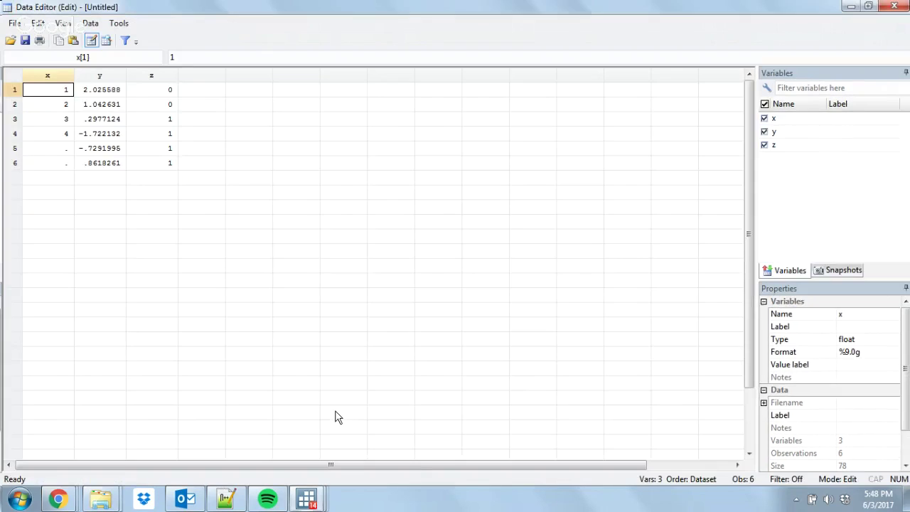
pyautogui.moveTo(157, 150); pyautogui.dragTo(158, 158)
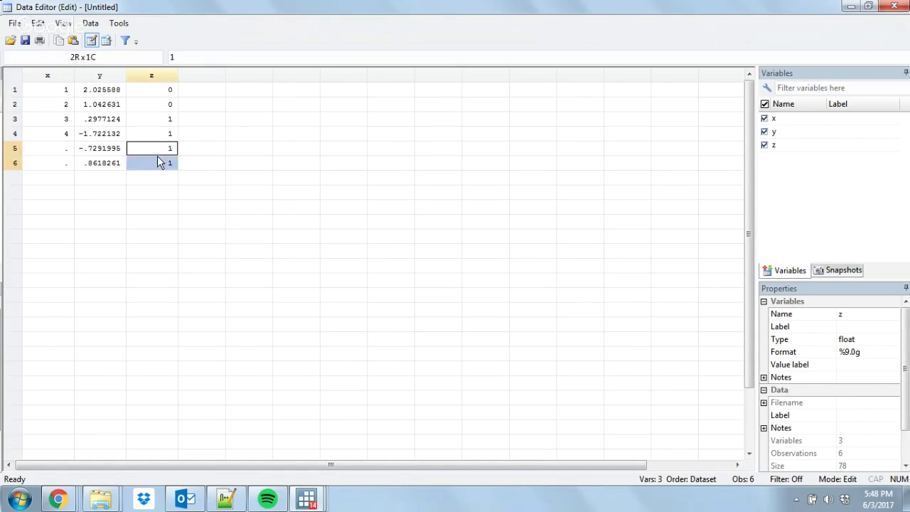
pyautogui.press('Left')
pyautogui.press('Left')
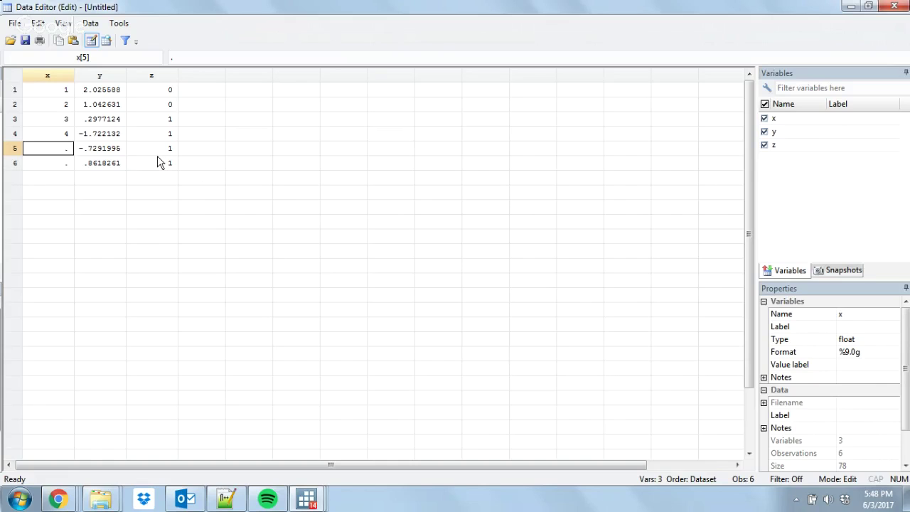
pyautogui.press('Right')
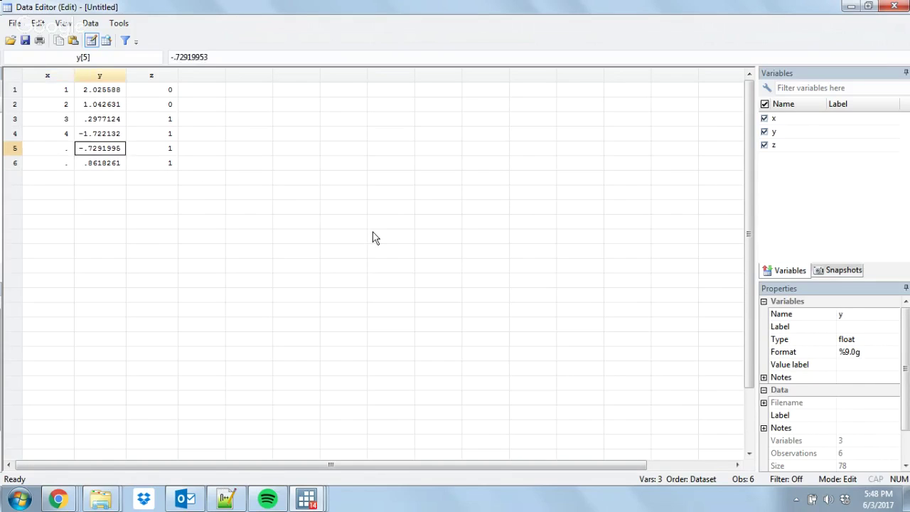
pyautogui.press('Left')
pyautogui.press('Down')
pyautogui.press('Down')
pyautogui.press('Up')
pyautogui.press('Up')
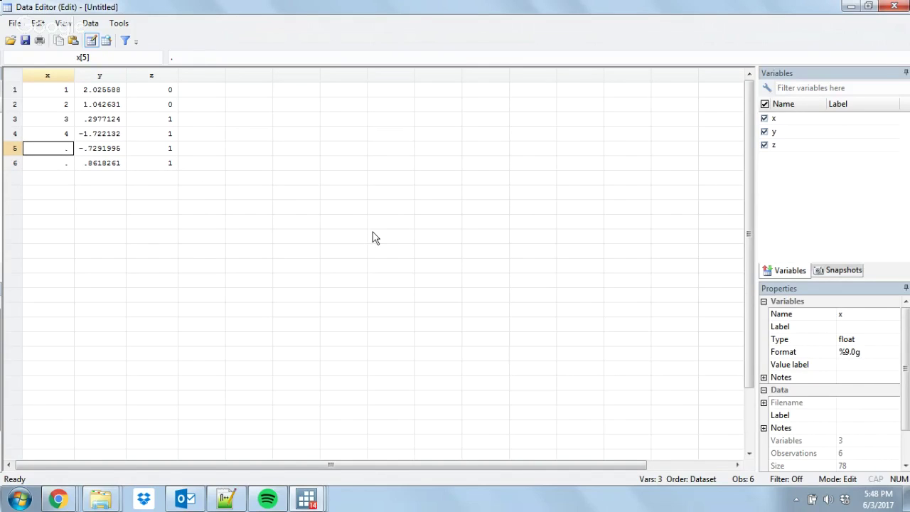
pyautogui.click(149, 147)
pyautogui.press('Down')
pyautogui.press('Up')
pyautogui.press('Down')
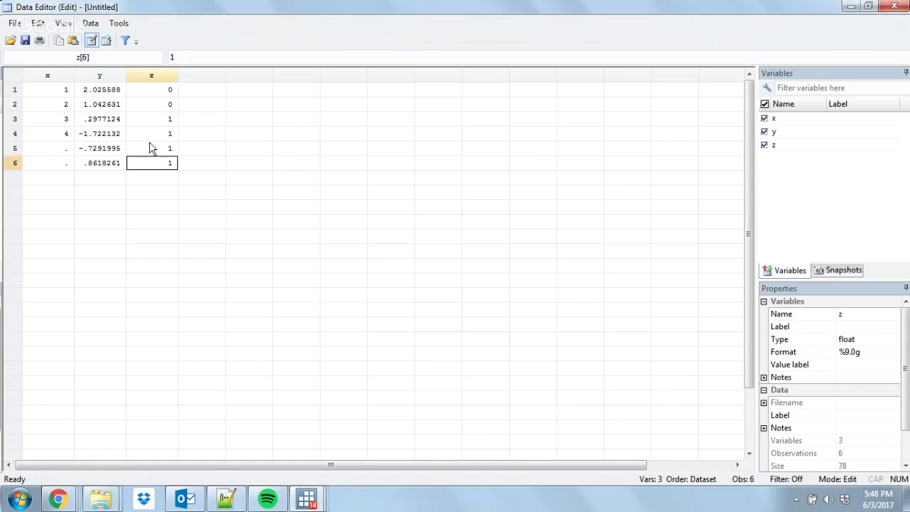
pyautogui.click(893, 7)
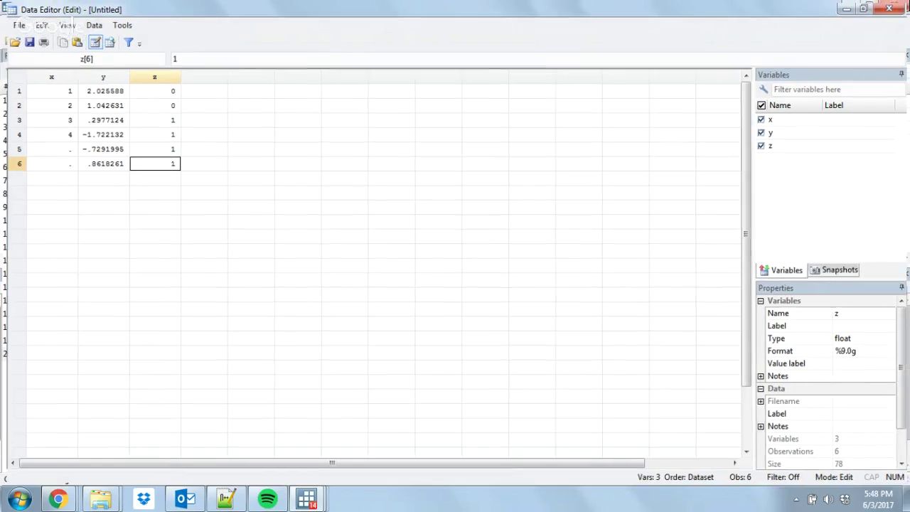
# Generate a variable z2 defined as x < 2
pyautogui.click(340, 459)
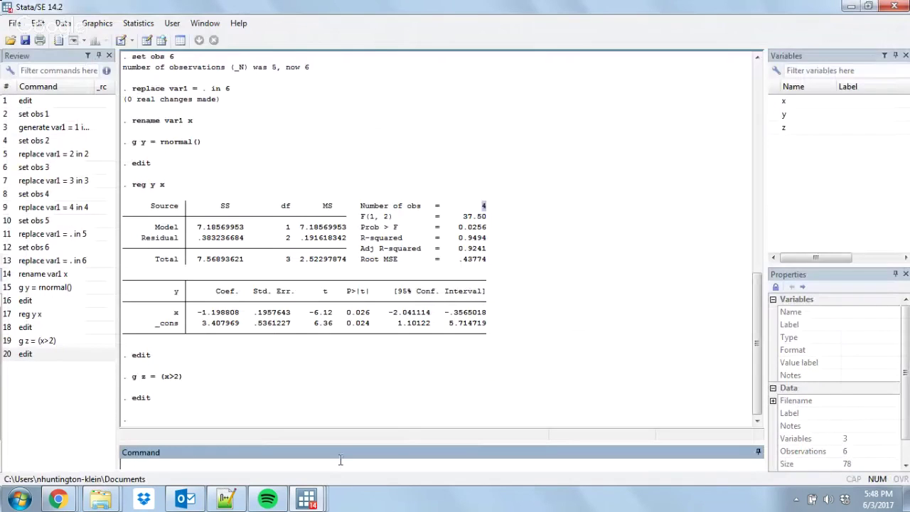
pyautogui.write('g z2 = x < 2')
pyautogui.press('Return')
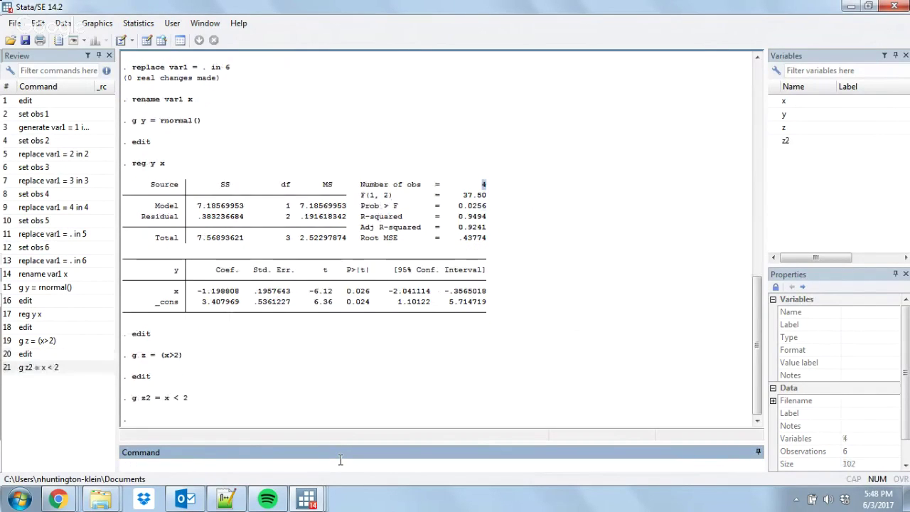
# Open the dataset for editing and compare the z2 values with the missing x values in rows 5 and 6
pyautogui.write('edit')
pyautogui.press('Return')
pyautogui.press('Down')
pyautogui.press('Down')
pyautogui.press('Down')
pyautogui.press('Down')
pyautogui.press('Right')
pyautogui.press('Right')
pyautogui.press('Right')
pyautogui.press('Right')
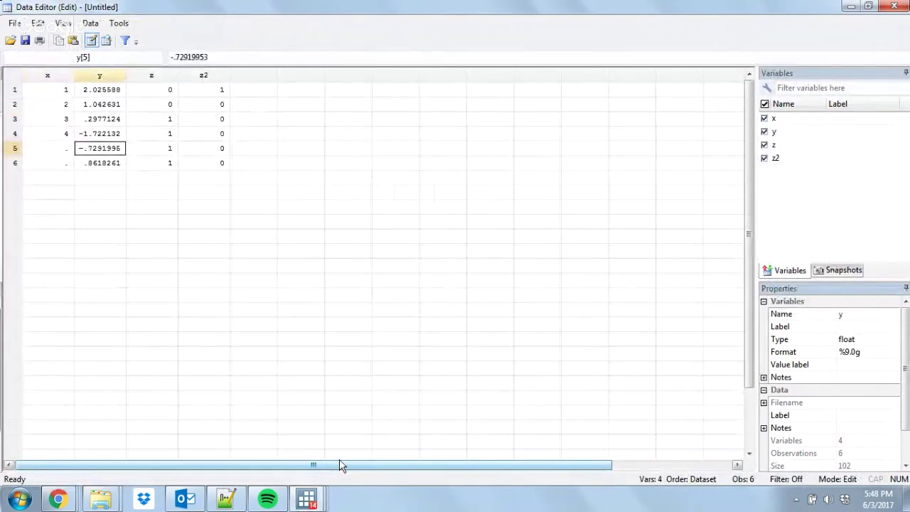
pyautogui.press('Left')
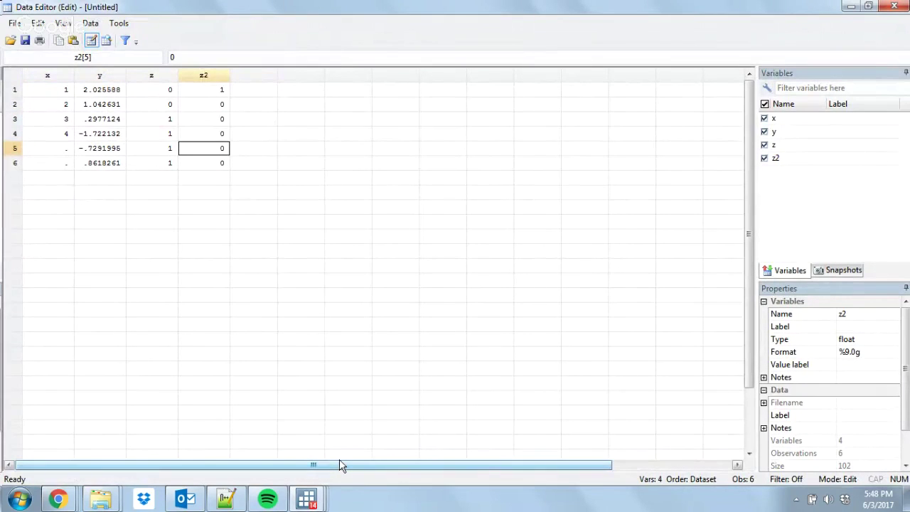
pyautogui.press('Down')
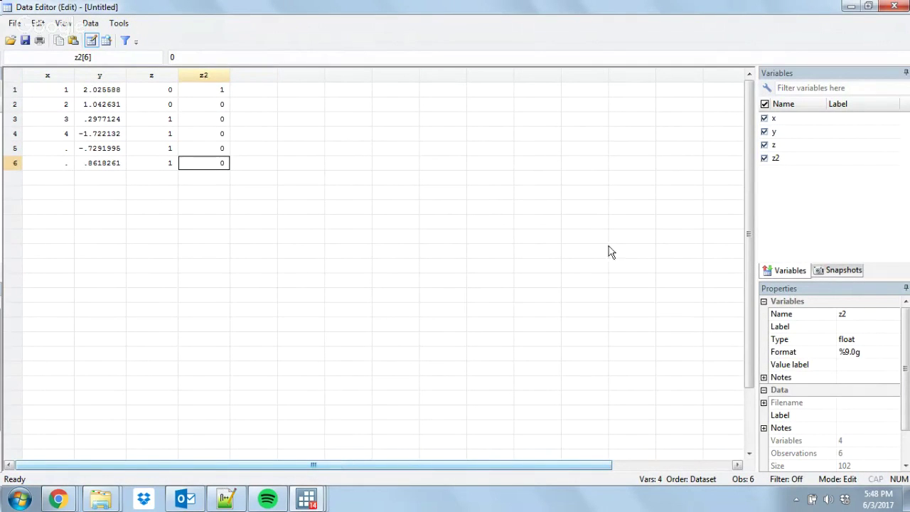
pyautogui.click(893, 7)
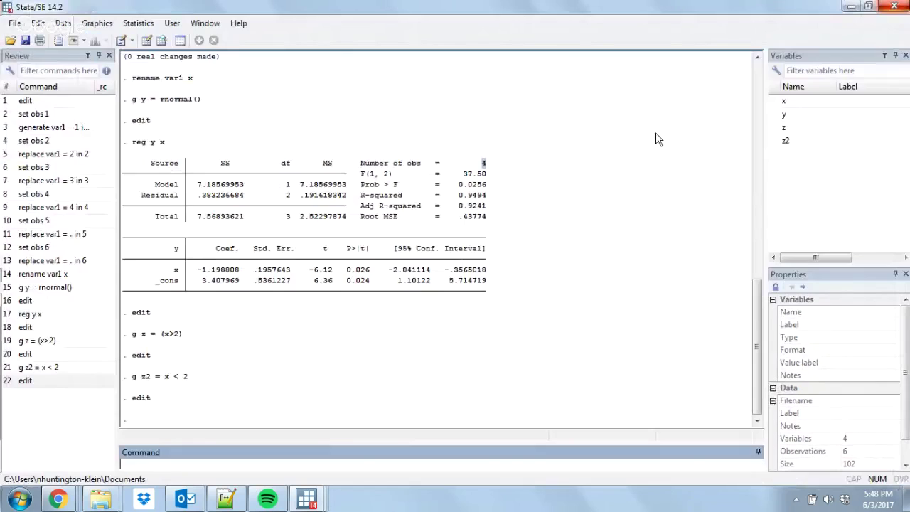
# Replace z with missing (.) wherever x == . and check the updated dataset
pyautogui.write('replace')
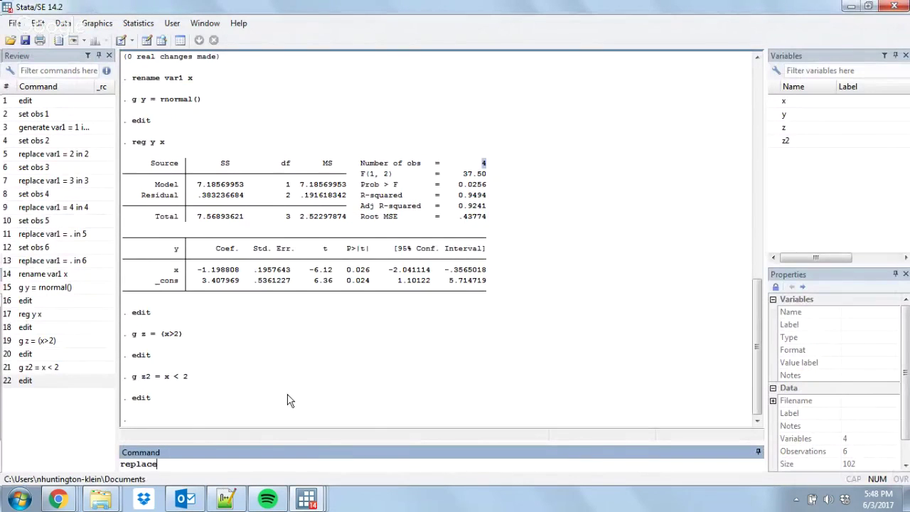
pyautogui.write(' z = . if x == .')
pyautogui.press('Return')
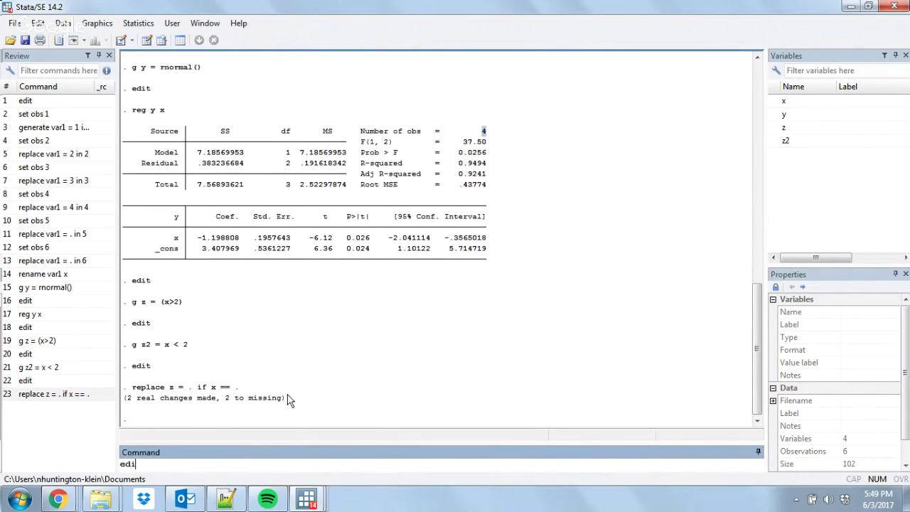
pyautogui.write('ed')
pyautogui.press('Return')
pyautogui.click(893, 6)
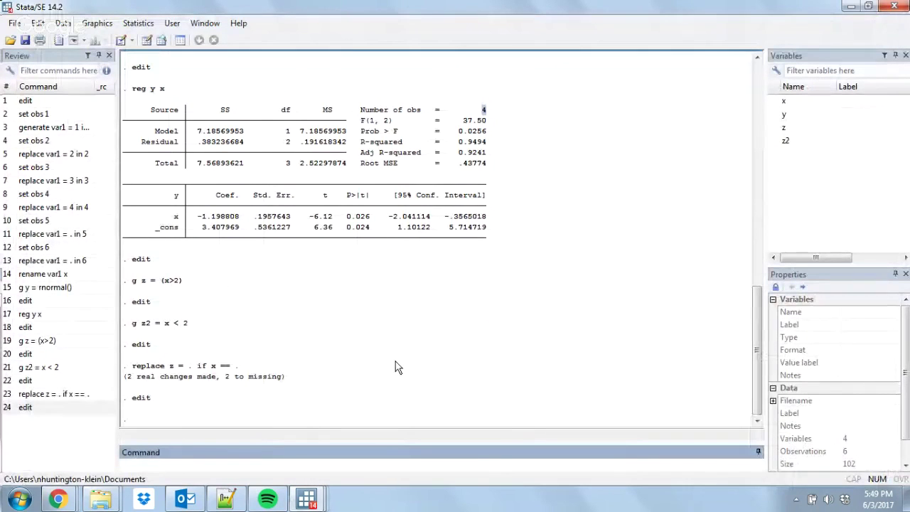
# Generate z3 as x < 2 only if x != ., and review the new column and the missing-value condition
pyautogui.write('g ')
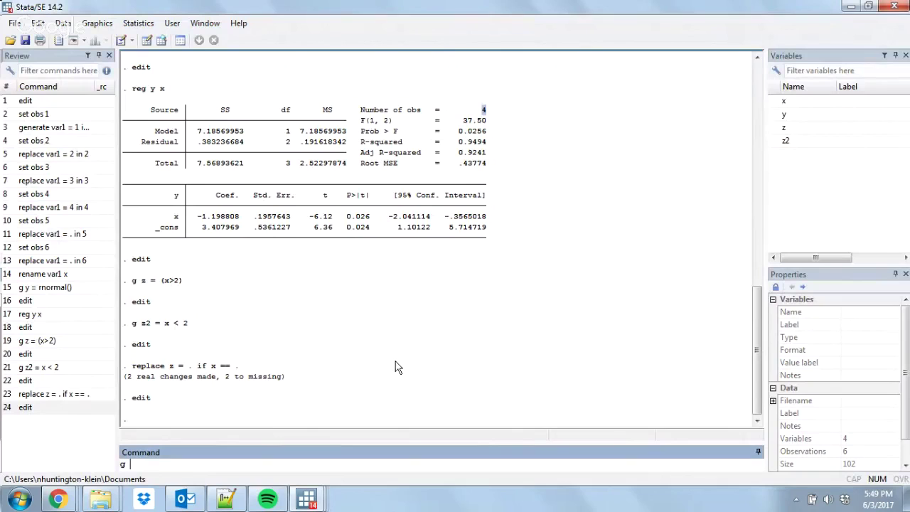
pyautogui.write('z3 = x < 2 if x != .')
pyautogui.press('Return')
pyautogui.hotkey('ctrl', '8')
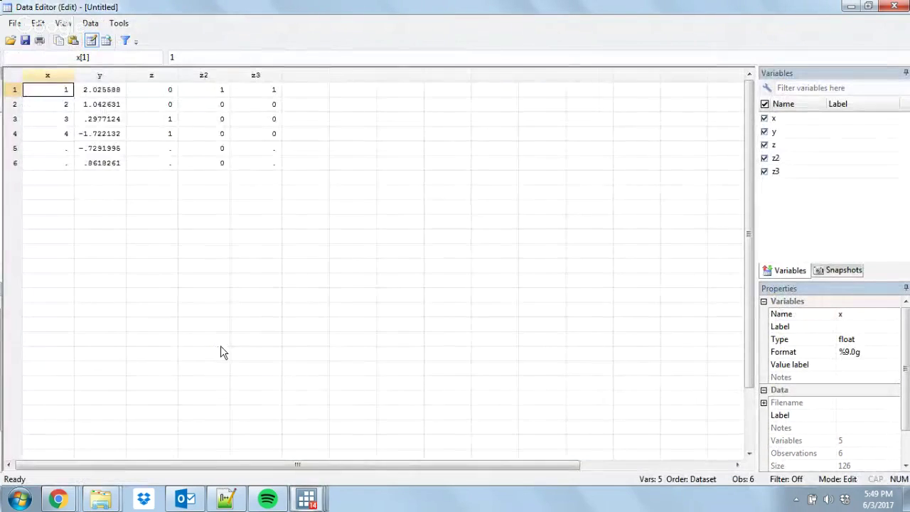
pyautogui.hscroll(1, 220, 346)
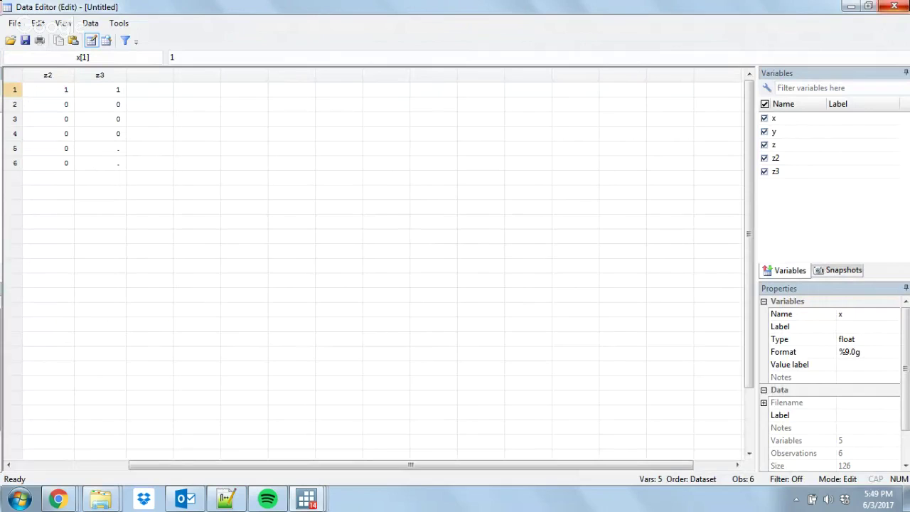
pyautogui.click(894, 6)
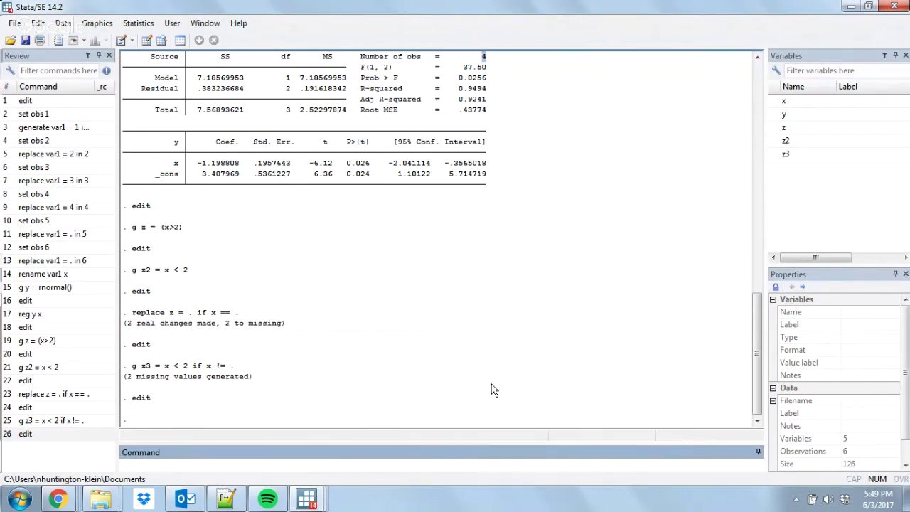
pyautogui.moveTo(225, 320); pyautogui.dragTo(240, 320)
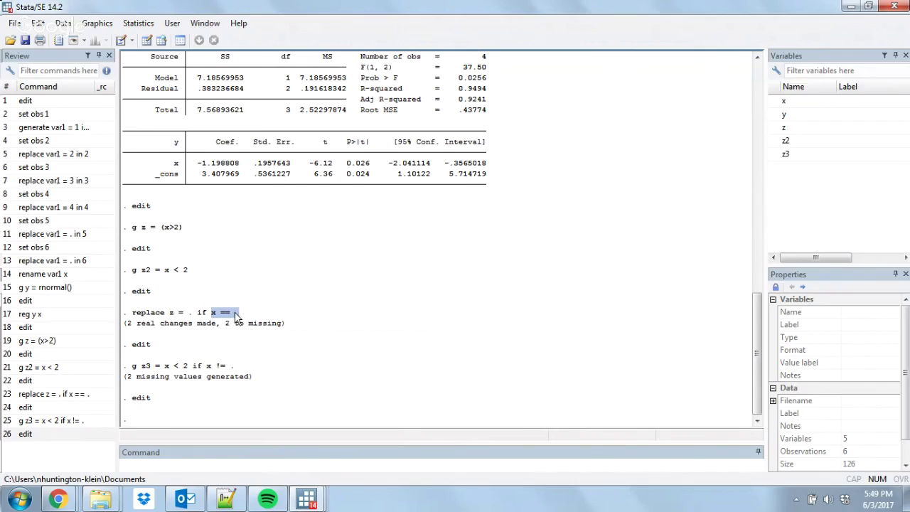
# Generate a string variable named stringvar filled with empty strings ("")
pyautogui.click(250, 462)
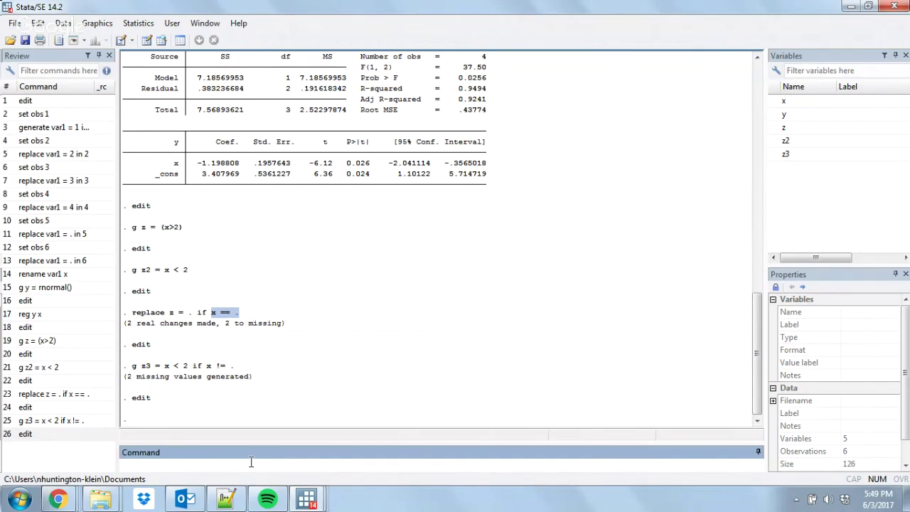
pyautogui.write('""')
pyautogui.press('BackSpace')
pyautogui.press('BackSpace')
pyautogui.write('g stringvar = ""')
pyautogui.press('Return')
# Enter a, b, c and d into rows 1 to 4 of stringvar in the Data Editor
pyautogui.write('edit')
pyautogui.press('Return')
pyautogui.click(320, 90)
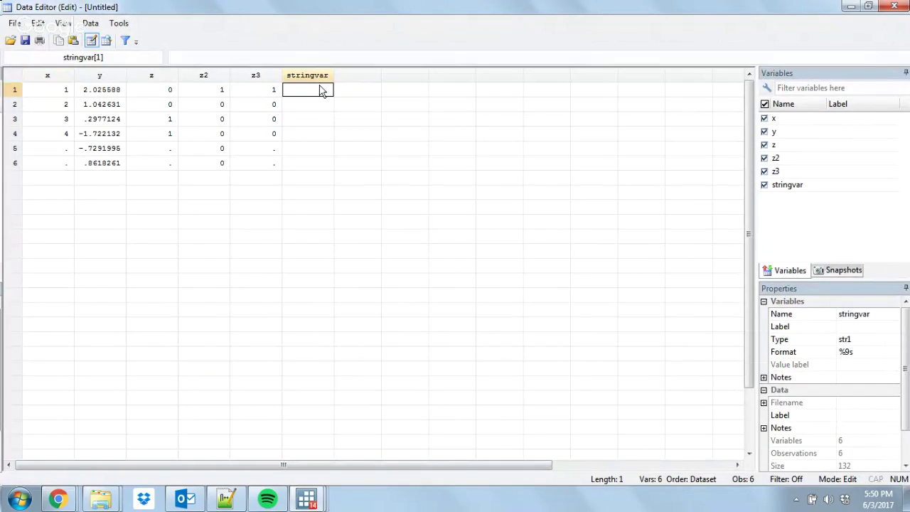
pyautogui.write('a')
pyautogui.press('Return')
pyautogui.write('b')
pyautogui.press('Return')
pyautogui.write('c')
pyautogui.press('Return')
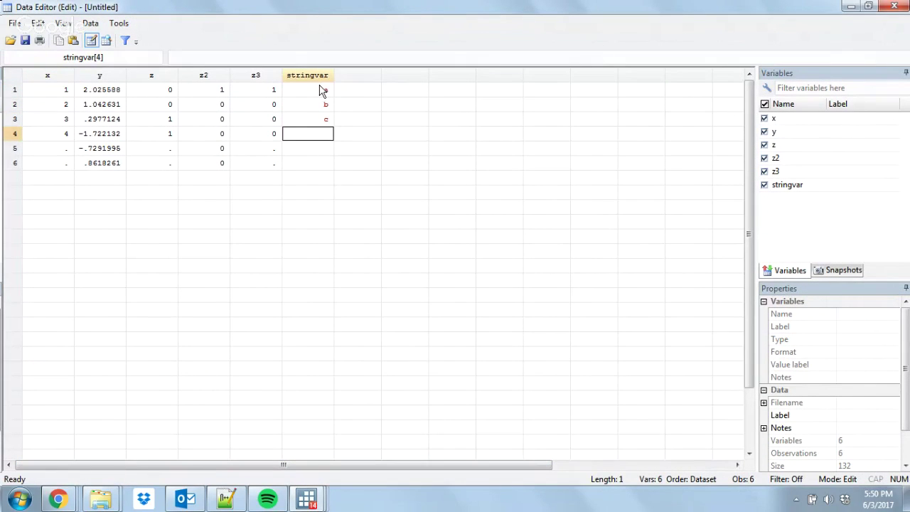
pyautogui.write('d')
pyautogui.press('Return')
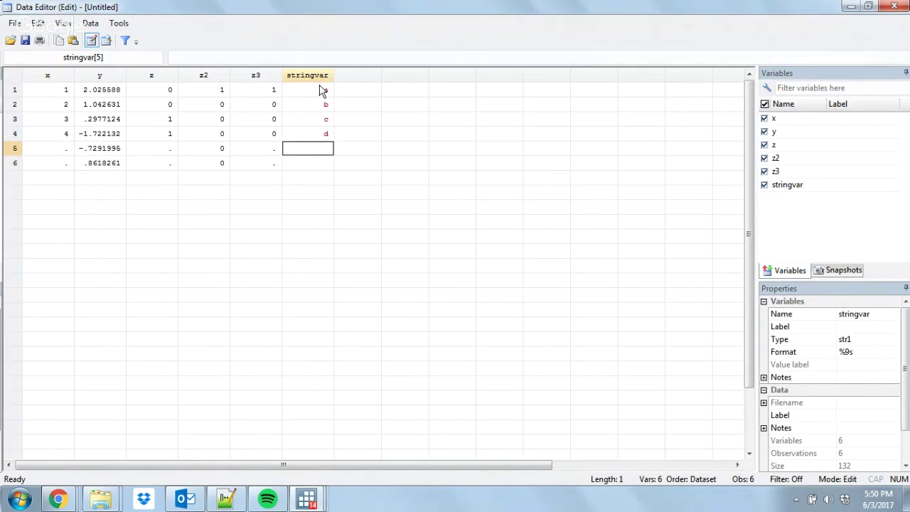
pyautogui.click(893, 6)
# Generate checkmissing as stringvar == "" and inspect the rows with empty strings in the Data Editor
pyautogui.write('g')
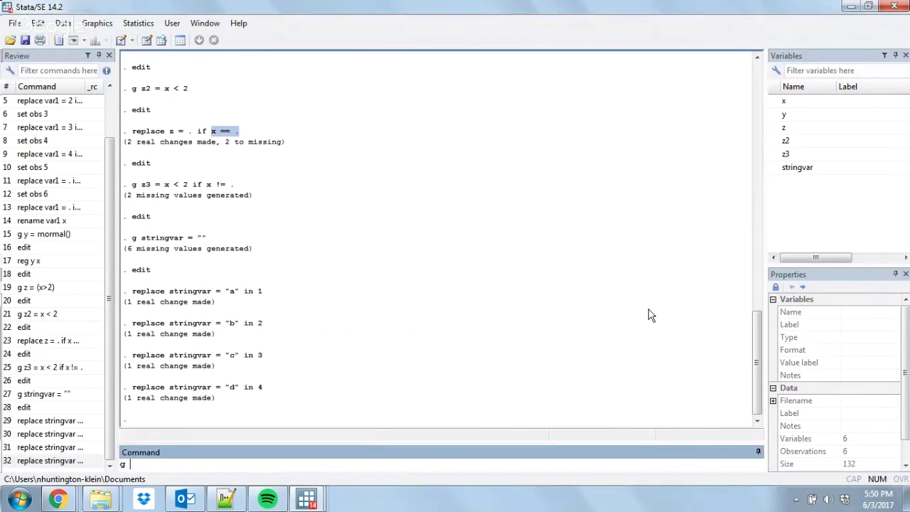
pyautogui.write(' checkmissing = stringvar == ""')
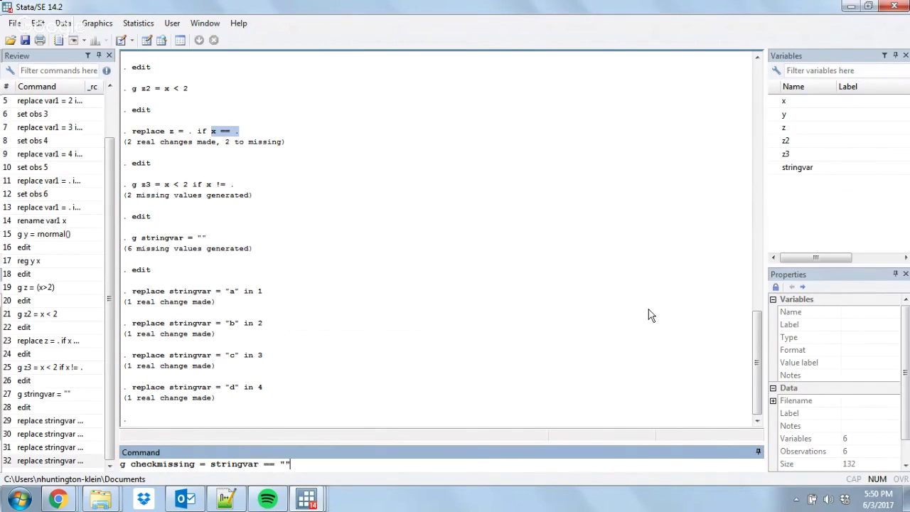
pyautogui.press('Return')
pyautogui.write('edit')
pyautogui.press('Return')
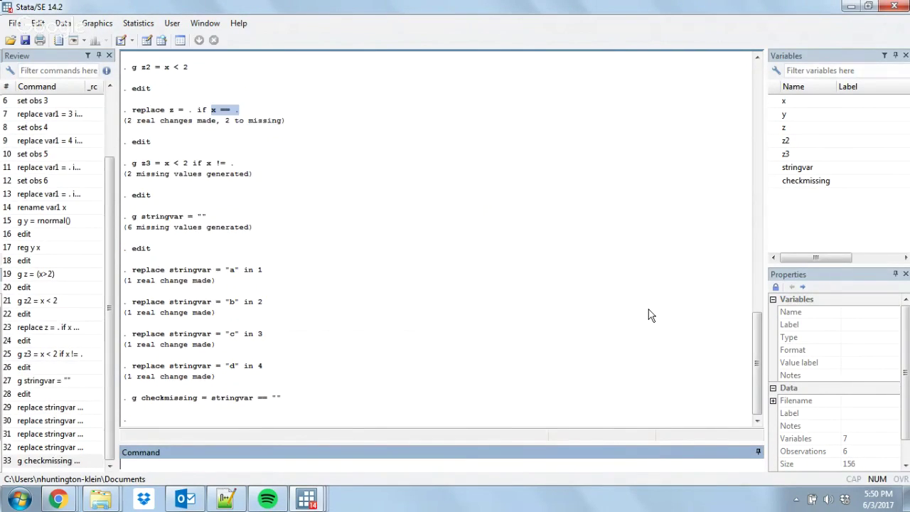
pyautogui.click(387, 147)
pyautogui.click(378, 164)
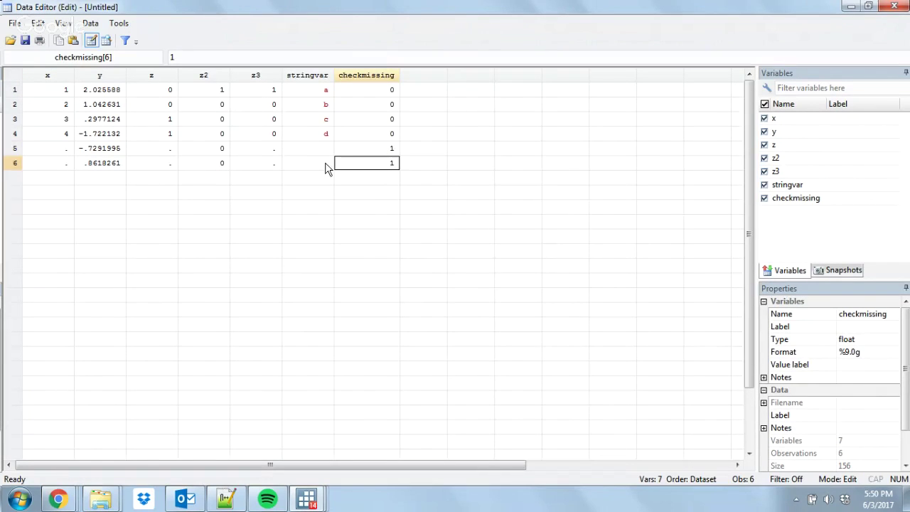
pyautogui.click(325, 166)
pyautogui.click(894, 7)
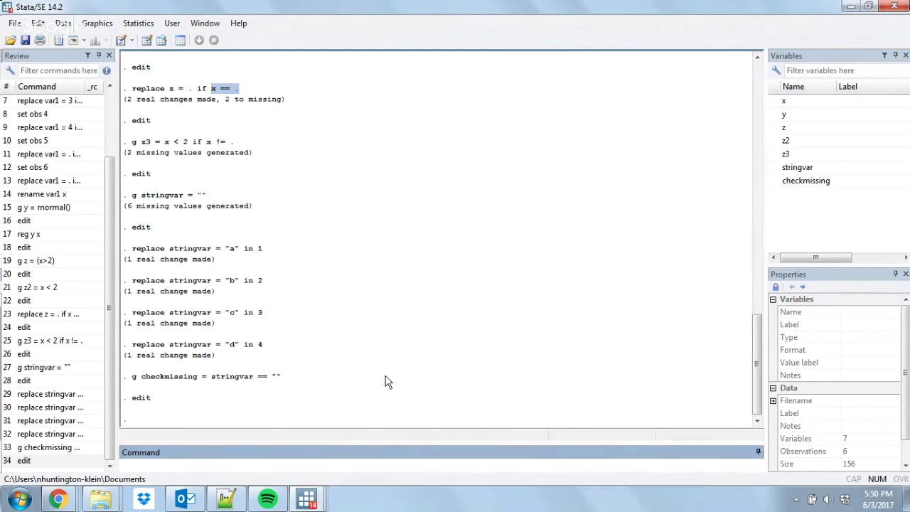
# Generate checkmissing2 as missing(stringvar) and check the new column in the Data Editor
pyautogui.write('g checkmissing2')
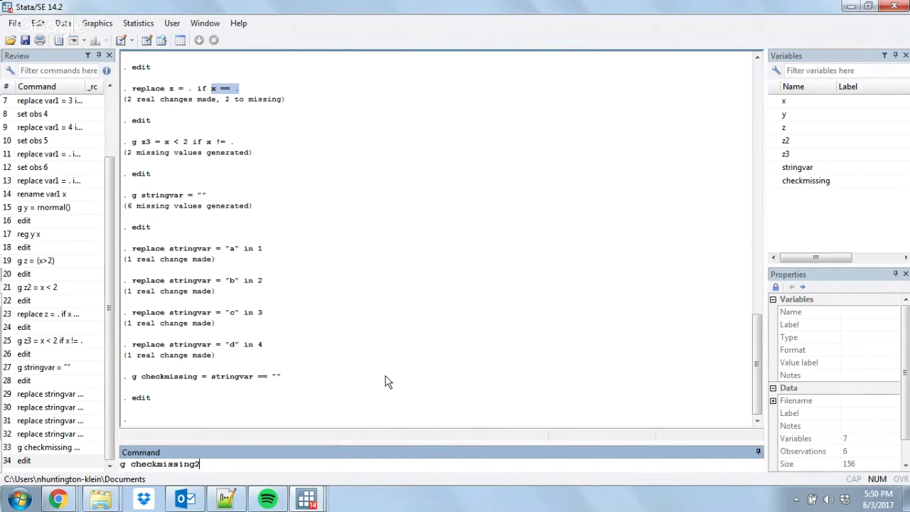
pyautogui.write(' = missing(stringvar)')
pyautogui.press('Return')
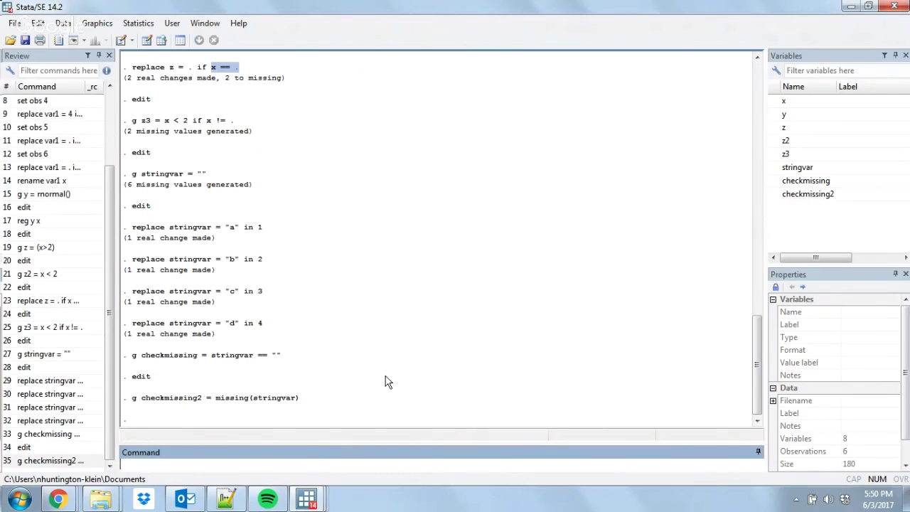
pyautogui.write('edit')
pyautogui.press('Return')
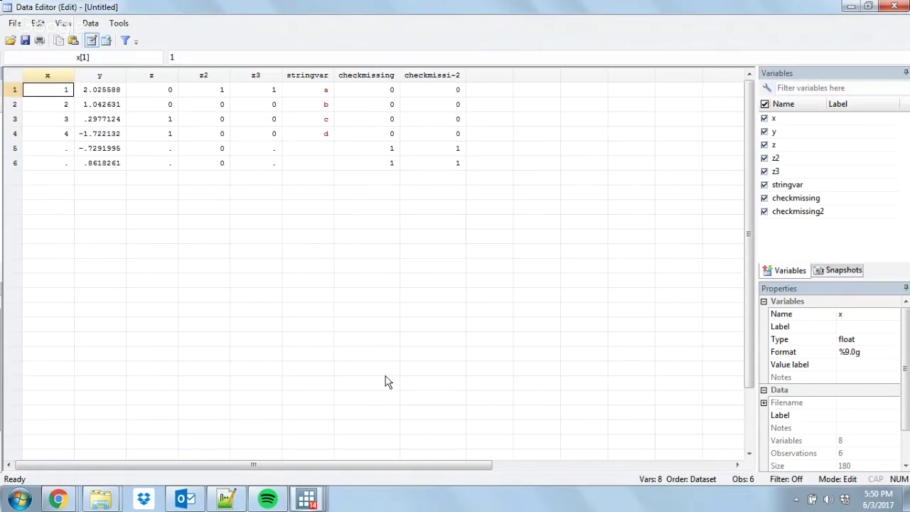
pyautogui.hotkey('alt', 'F4')
# Reuse the previous generate command to create checkmissing3 as !missing(stringvar), and check the new column in the Data Editor
pyautogui.press('pageup')
pyautogui.press('pageup')
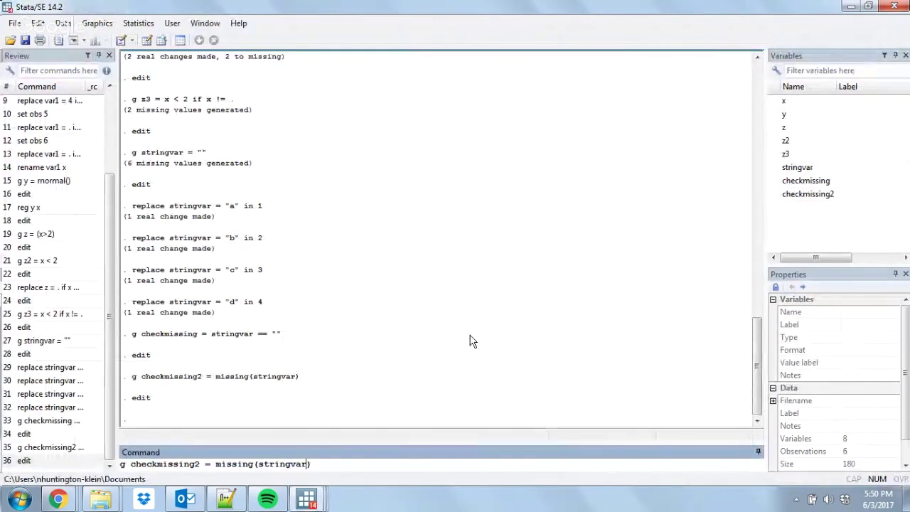
pyautogui.press('Left')
pyautogui.press('Left')
pyautogui.press('Left')
pyautogui.press('Left')
pyautogui.press('Left')
pyautogui.press('Left')
pyautogui.press('Left')
pyautogui.press('Left')
pyautogui.press('Left')
pyautogui.press('Left')
pyautogui.press('Left')
pyautogui.press('Left')
pyautogui.press('Left')
pyautogui.press('Left')
pyautogui.press('Left')
pyautogui.press('Left')
pyautogui.press('Left')
pyautogui.press('Left')
pyautogui.press('Left')
pyautogui.press('Left')
pyautogui.press('BackSpace')
pyautogui.press('BackSpace')
pyautogui.write('3 = ')
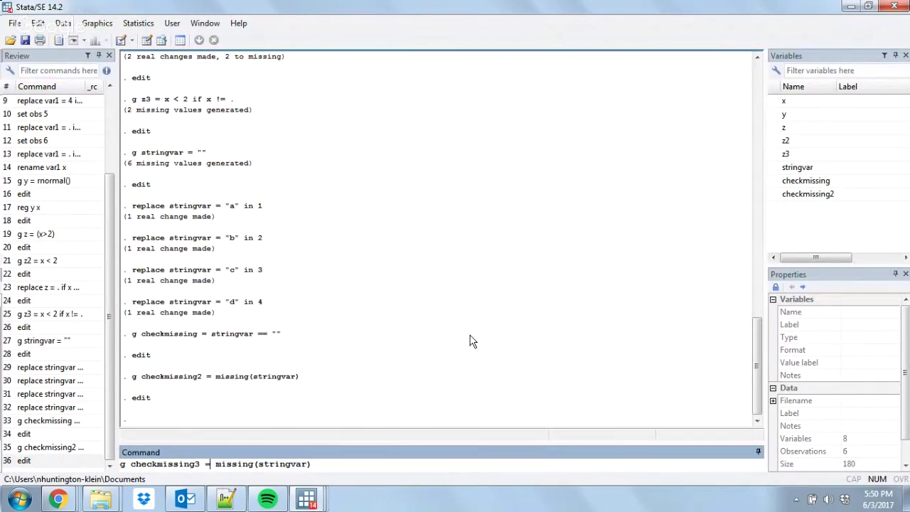
pyautogui.write('!')
pyautogui.press('Return')
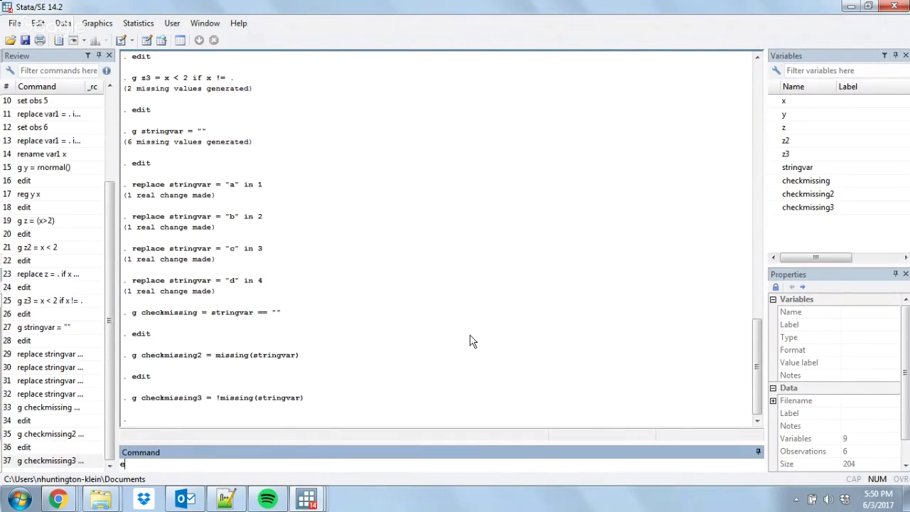
pyautogui.write('edit')
pyautogui.press('Return')
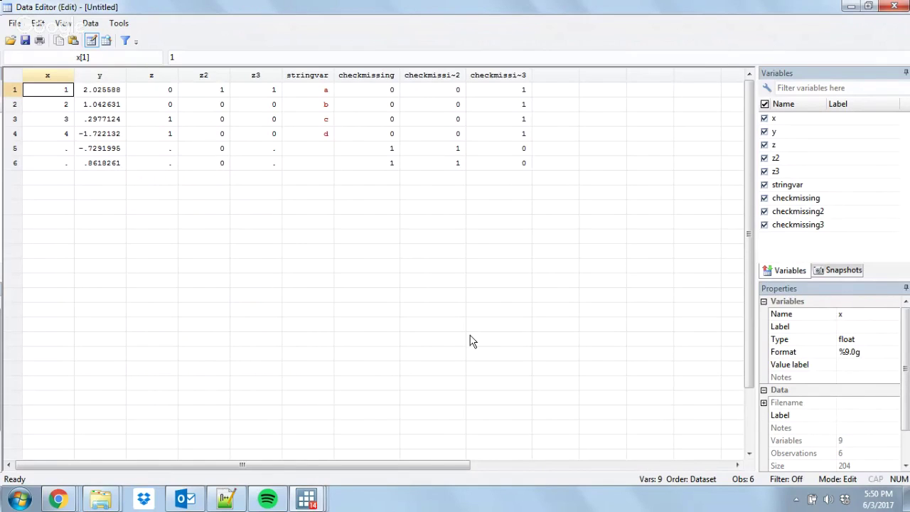
pyautogui.click(847, 7)
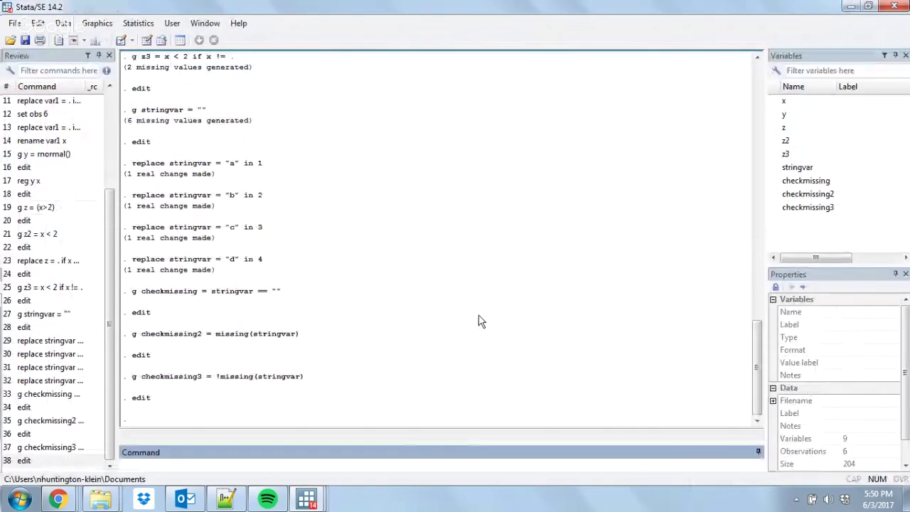
# Review the earlier commands, highlighting the < comparison and the if x != . condition for z3, and the missing(stringvar) function
pyautogui.moveTo(753, 371); pyautogui.dragTo(751, 357)
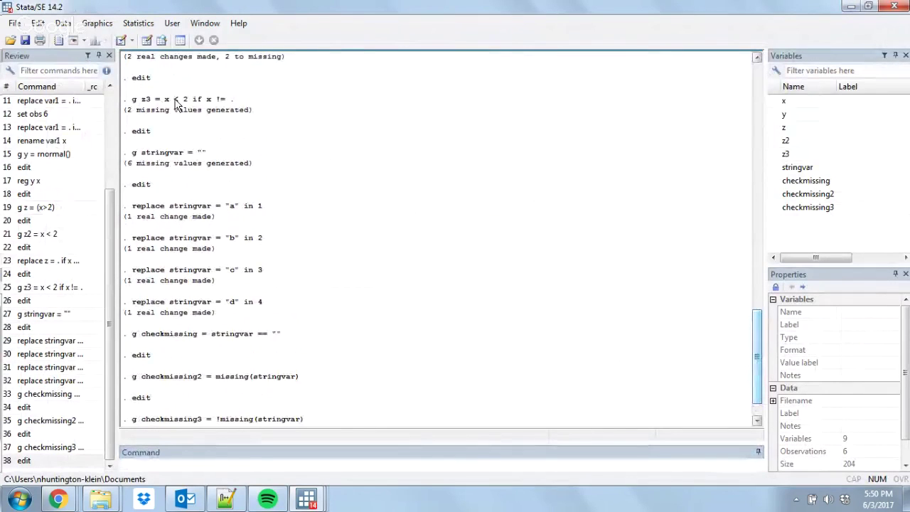
pyautogui.moveTo(174, 102); pyautogui.dragTo(182, 102)
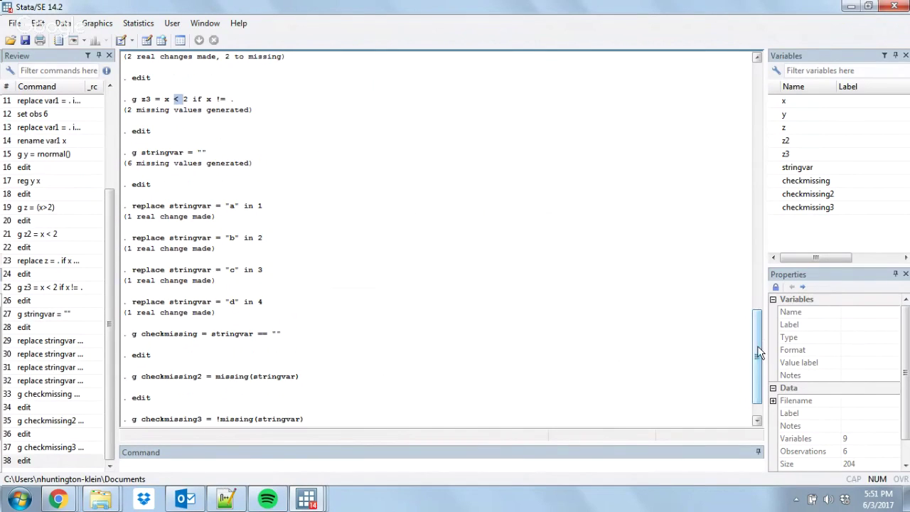
pyautogui.moveTo(758, 352); pyautogui.dragTo(755, 308)
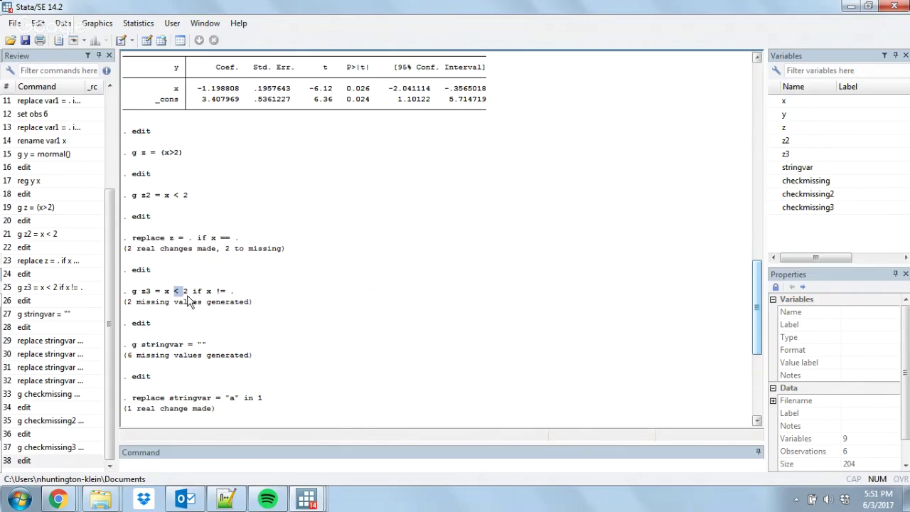
pyautogui.moveTo(188, 293); pyautogui.dragTo(231, 291)
pyautogui.scroll(-7, 759, 330)
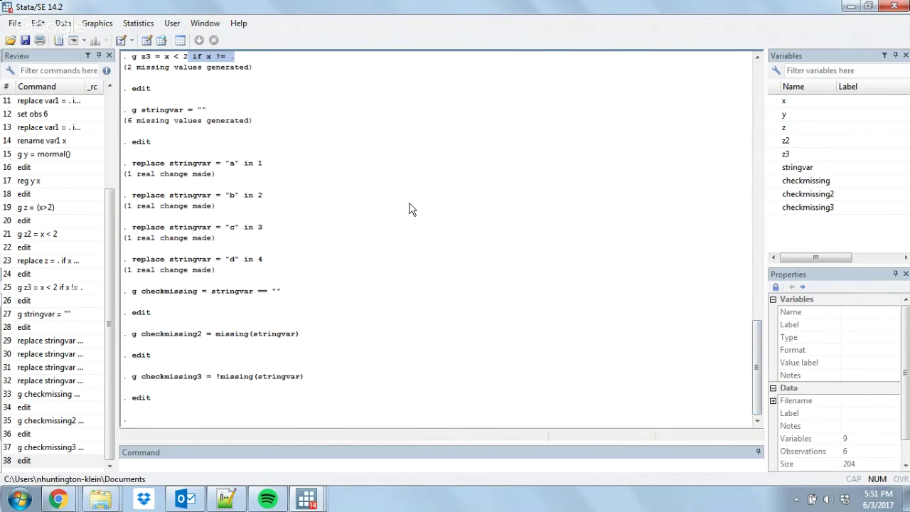
pyautogui.moveTo(215, 334); pyautogui.dragTo(322, 329)
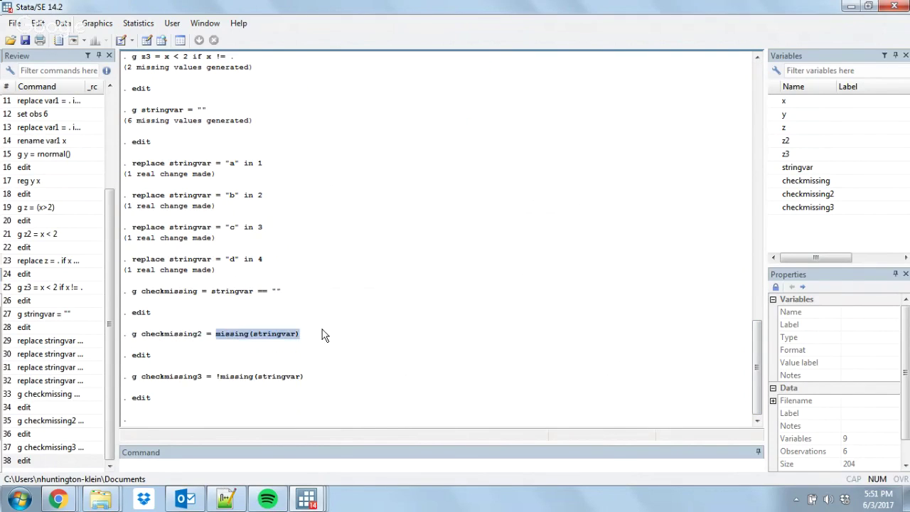
# Switch to the Google Hangouts window in Chrome and stop the live broadcast
pyautogui.moveTo(58, 499)
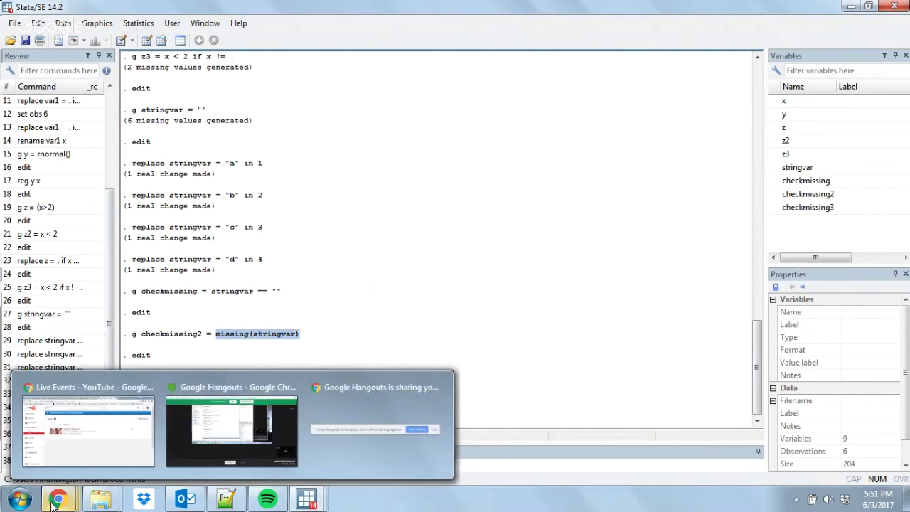
pyautogui.click(272, 423)
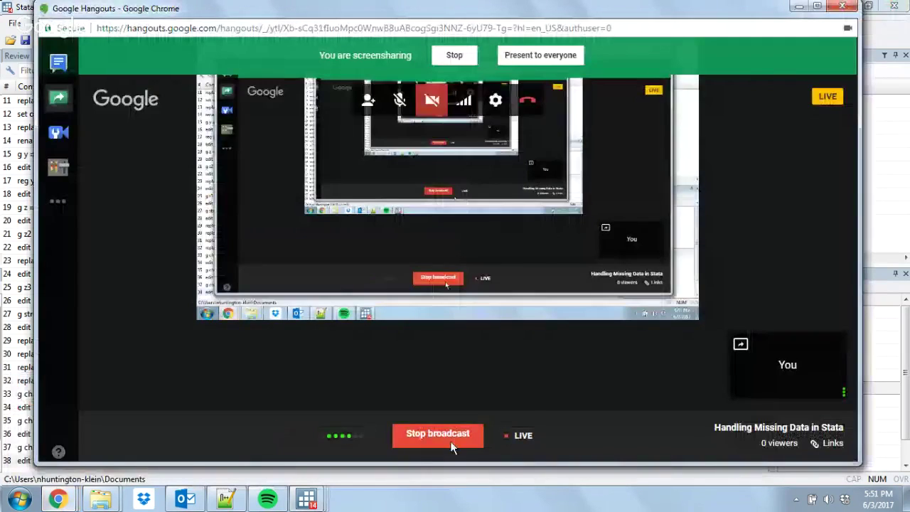
pyautogui.click(449, 440)
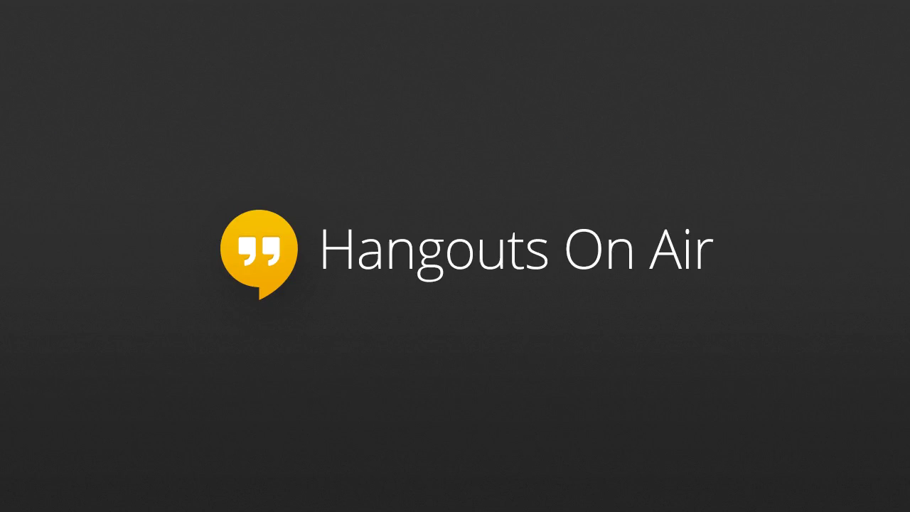